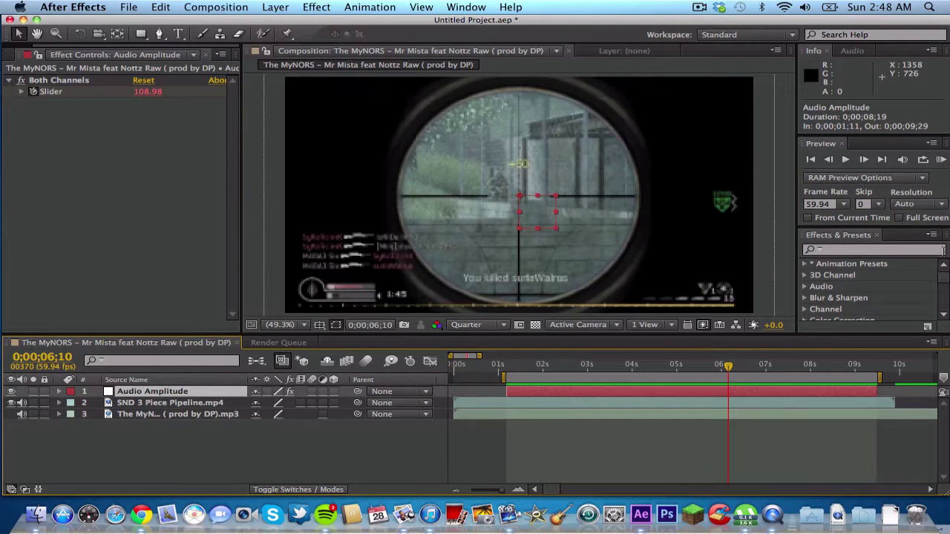
Scrub to the scope shot at 0;00;02;18 and preview the comp with sound.
click(522, 365)
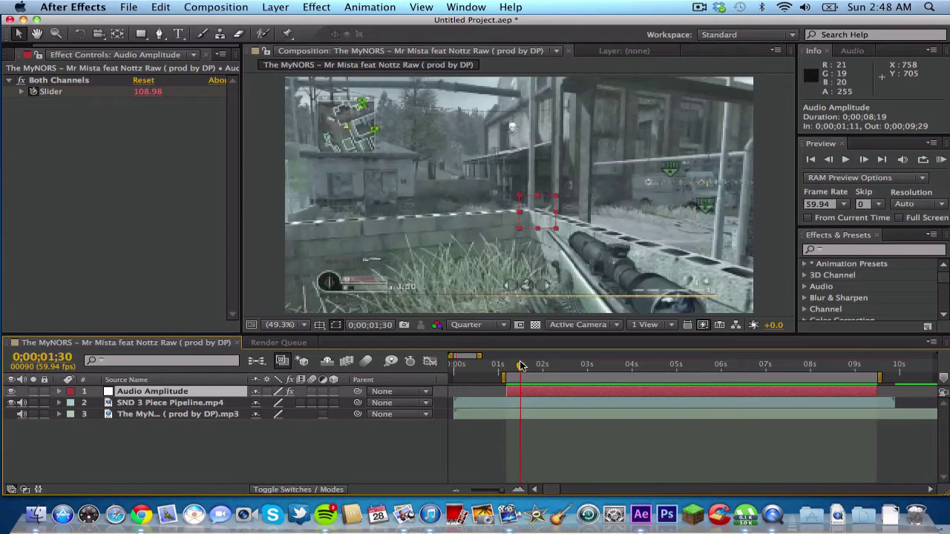
drag(522, 365, 556, 366)
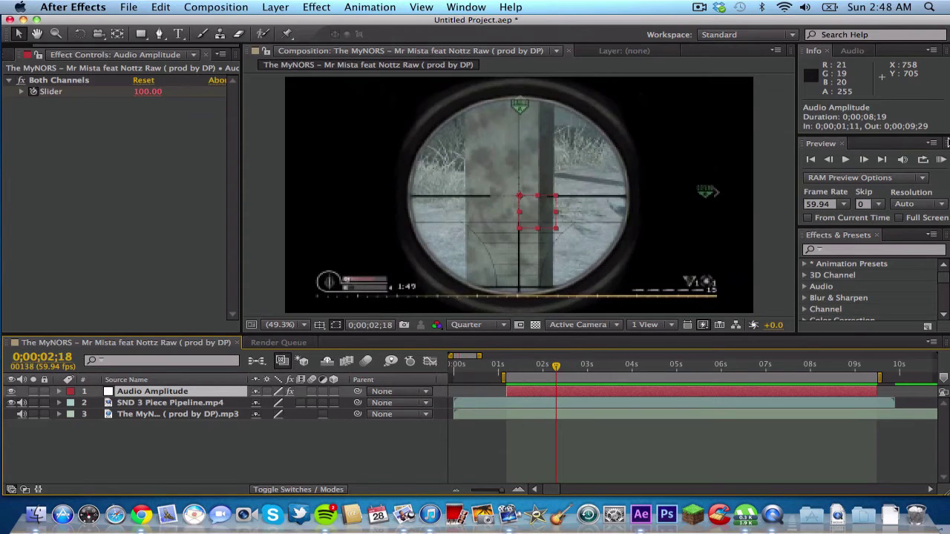
key(XF86AudioRaiseVolume)
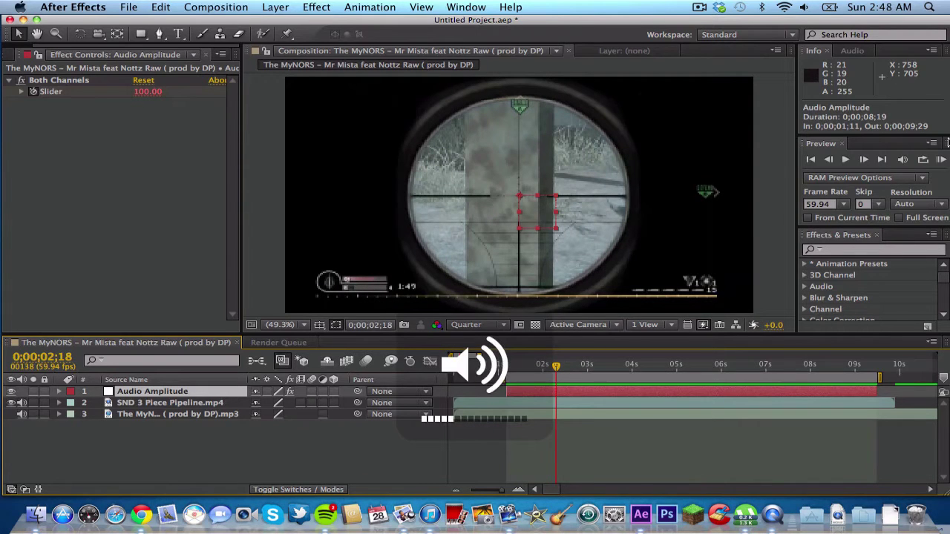
click(941, 159)
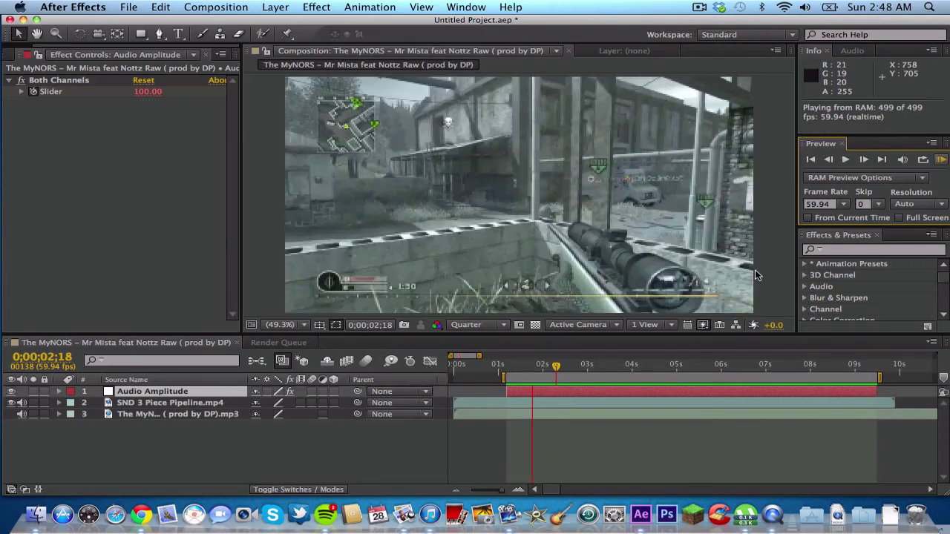
key(space)
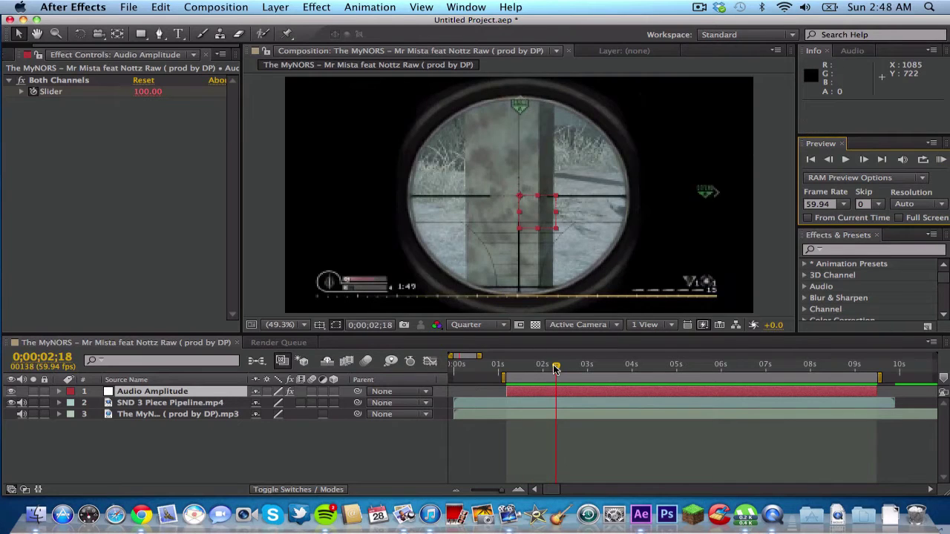
Scrub through the gameplay, return to 0;00;02;17 and select the Audio Amplitude layer.
drag(556, 369, 566, 402)
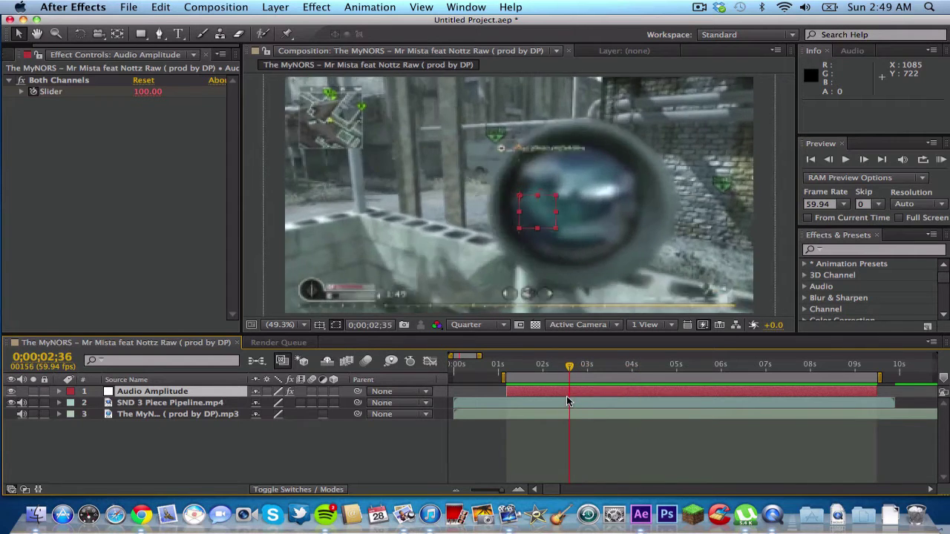
key(Page_Up)
key(Page_Up)
key(Page_Up)
key(Page_Up)
key(Page_Up)
key(Page_Up)
key(Page_Up)
key(Page_Up)
key(Page_Up)
key(Page_Up)
key(Page_Up)
key(Page_Up)
key(Page_Up)
key(Page_Up)
key(Page_Up)
key(Page_Up)
key(Page_Up)
key(Page_Up)
key(Page_Up)
click(604, 390)
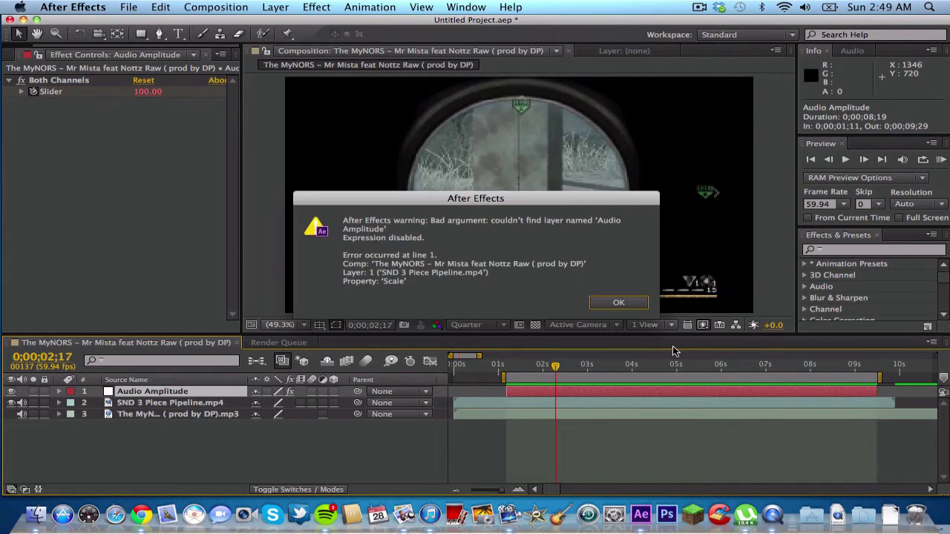
Dismiss the expression warning and select the SND 3 Piece Pipeline.mp4 layer.
click(627, 303)
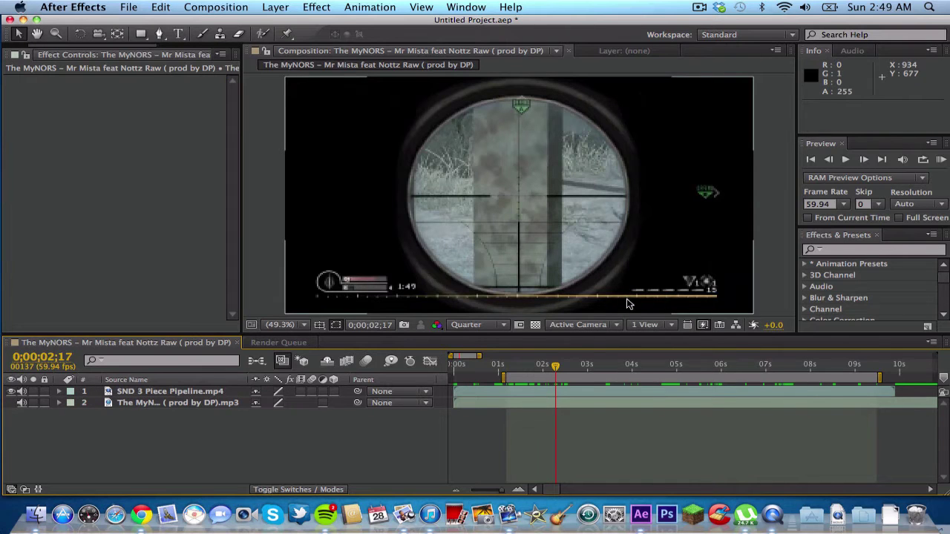
key(Delete)
click(108, 392)
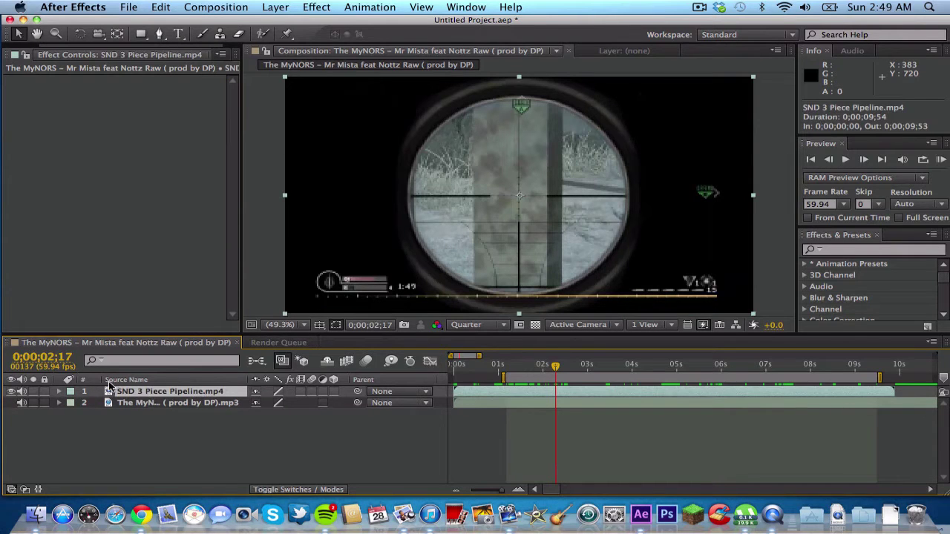
Check the clip's Scale at 100%, then zoom the timeline out to show 25 seconds.
key(s)
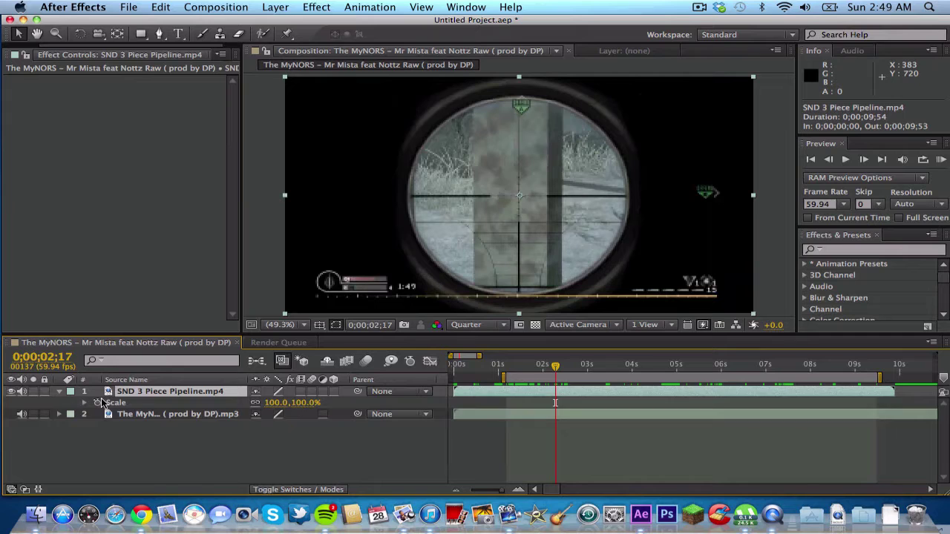
key(s)
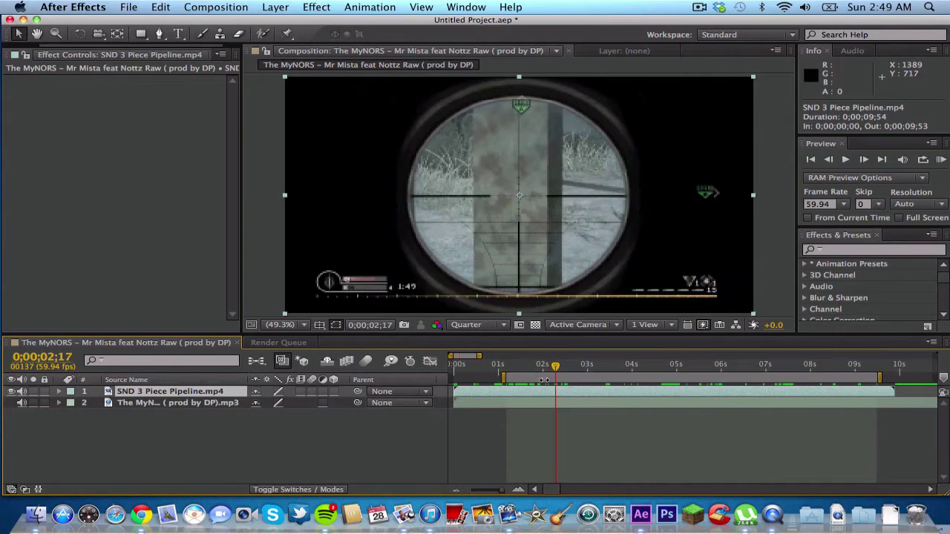
mouse_move(497, 496)
mouse_down()
mouse_move(514, 497)
mouse_move(500, 498)
mouse_up()
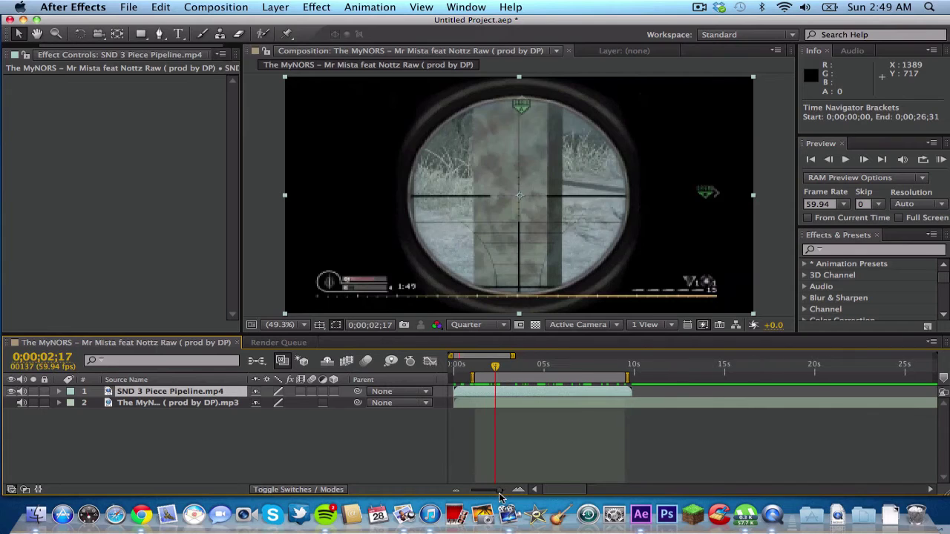
click(850, 248)
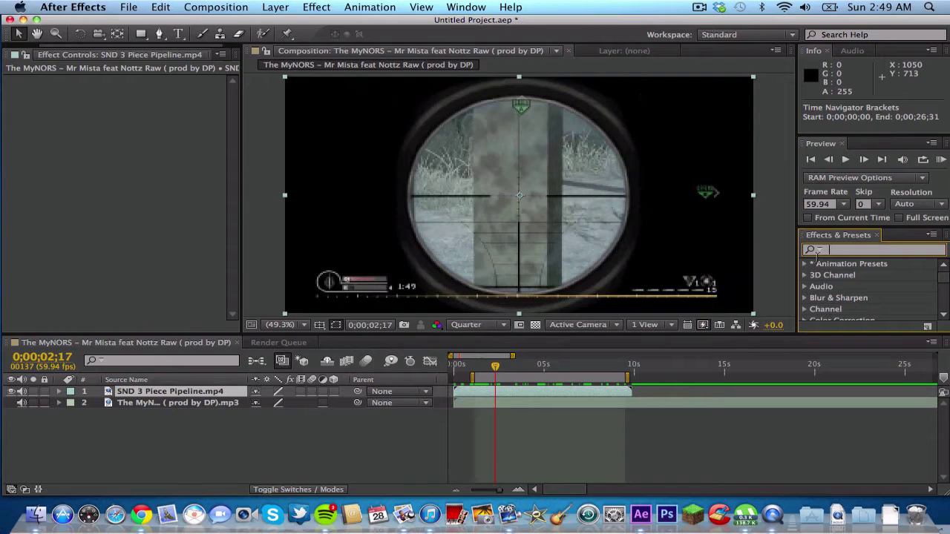
Search 'bass' and apply Bass & Treble to the MP3 layer with Bass 53.00 and Treble -100.00.
text(bas)
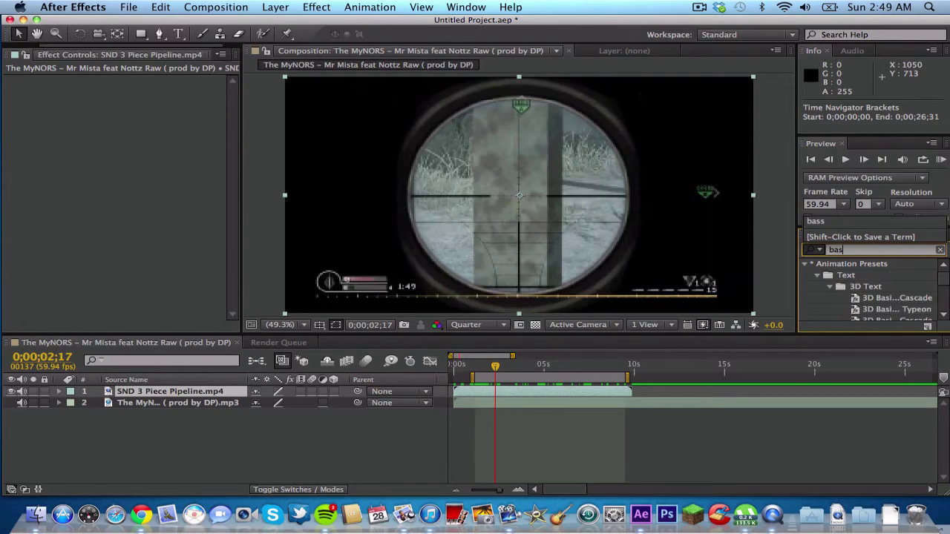
text(s)
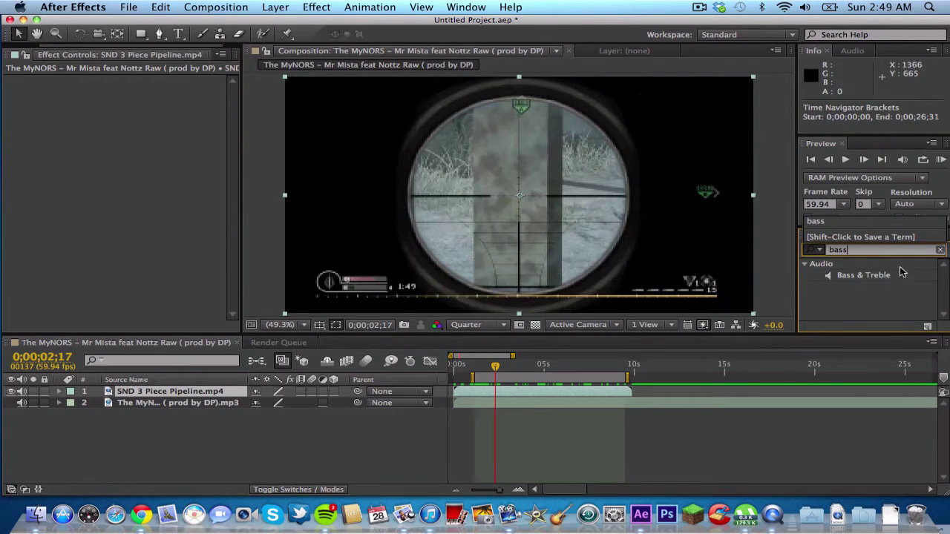
drag(893, 276, 568, 404)
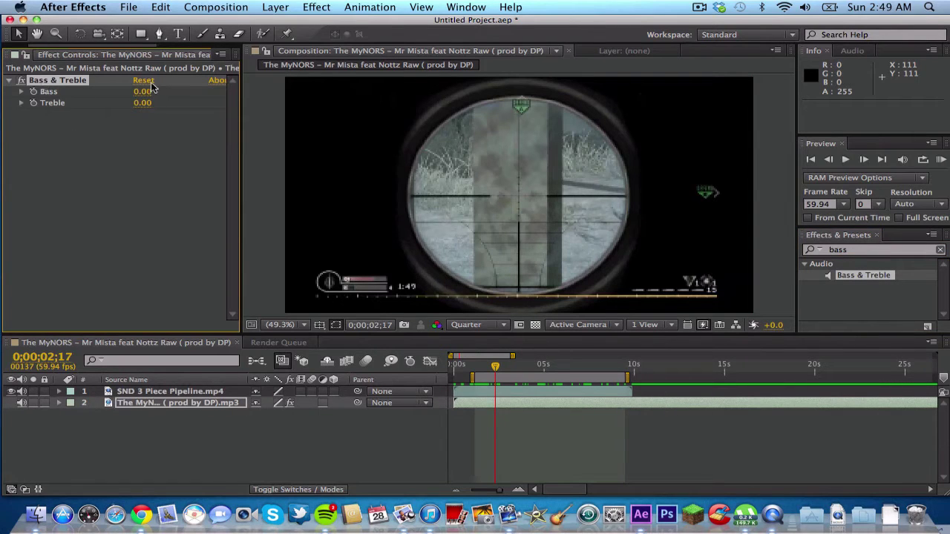
drag(141, 91, 205, 96)
drag(143, 105, 3, 126)
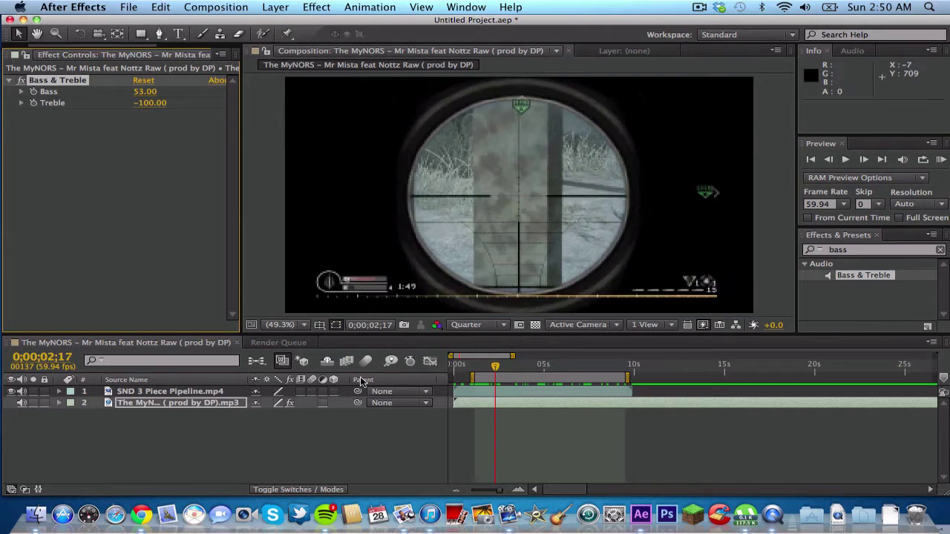
Run Convert Audio to Keyframes on the MP3 layer, then delete its Bass & Treble effect.
right_click(506, 406)
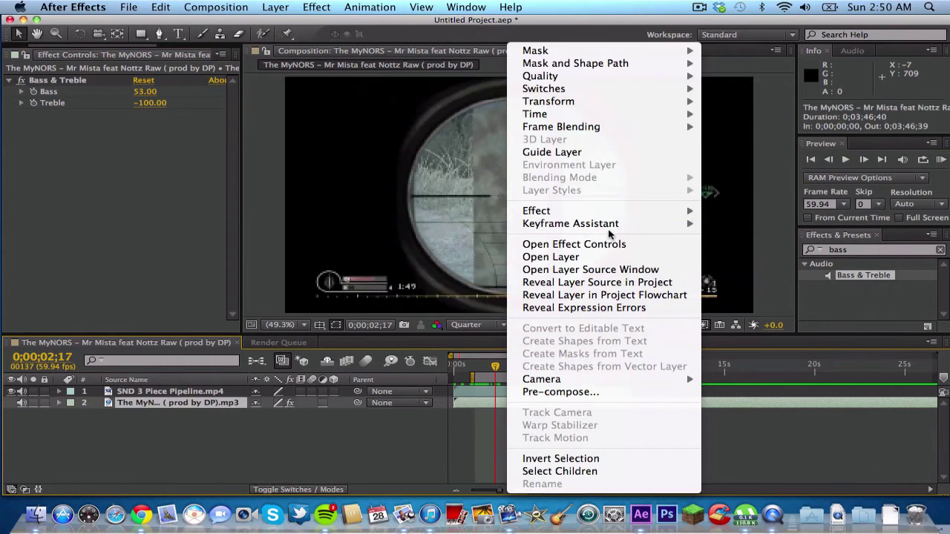
mouse_move(617, 224)
click(746, 228)
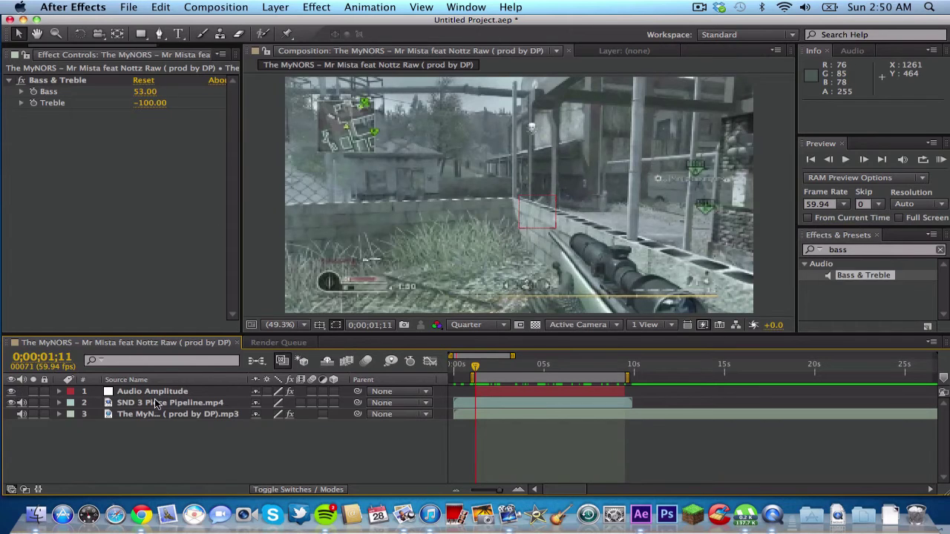
click(71, 80)
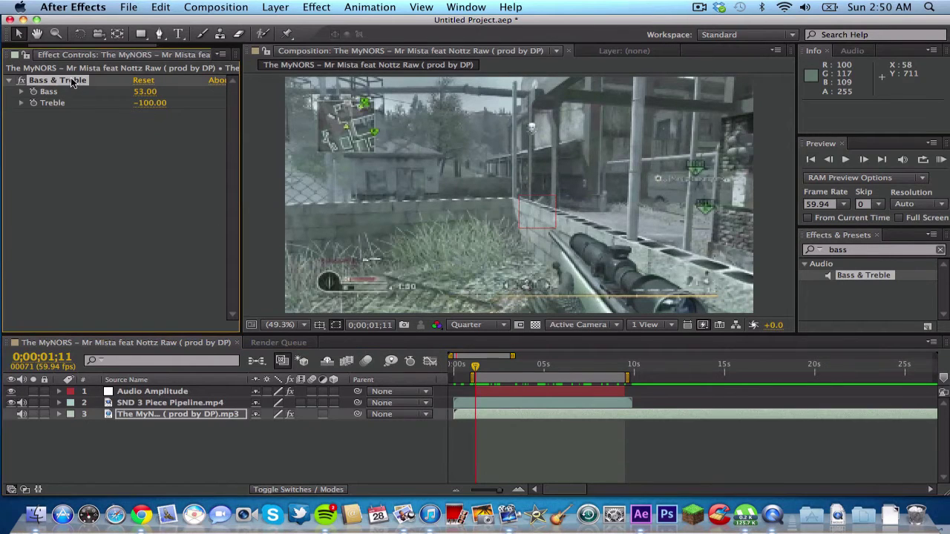
key(Delete)
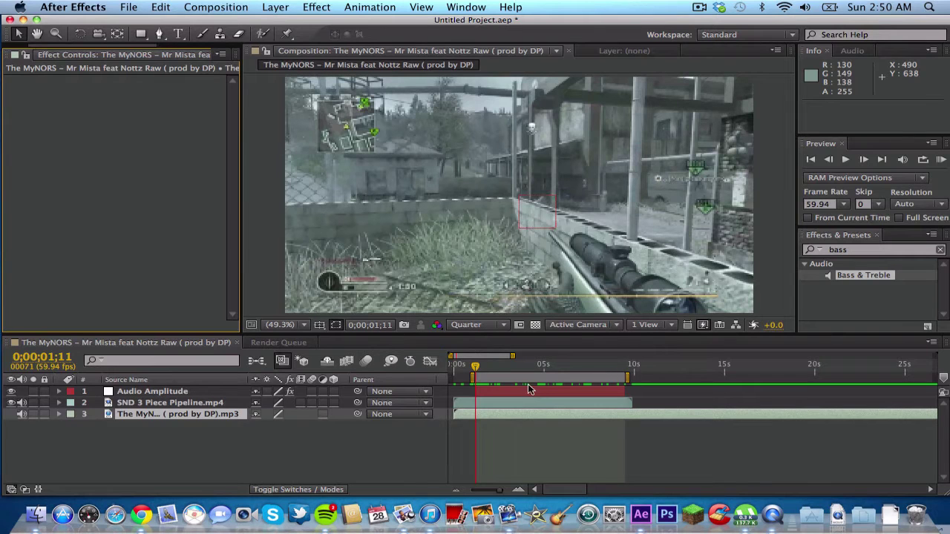
Delete the Left and Right Channel effects from Audio Amplitude and reveal its Slider keyframes.
click(147, 392)
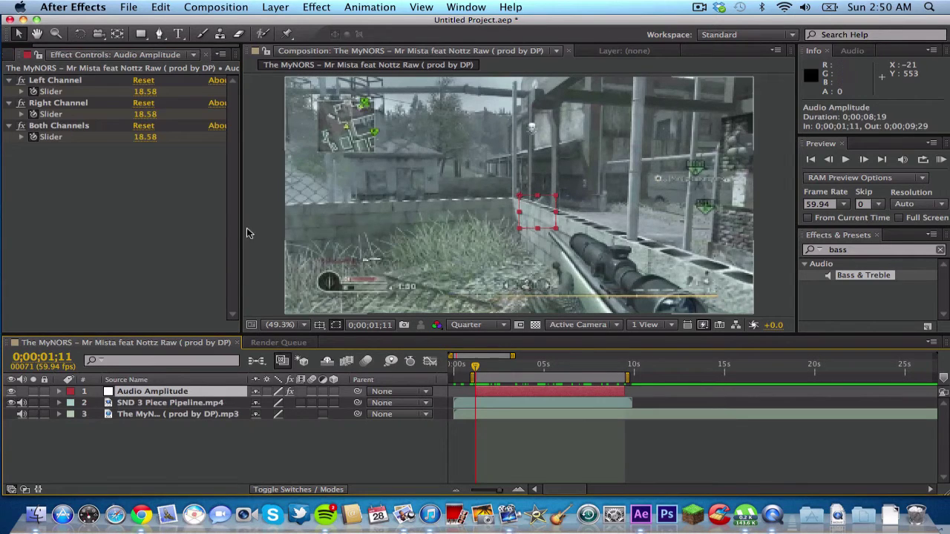
click(83, 83)
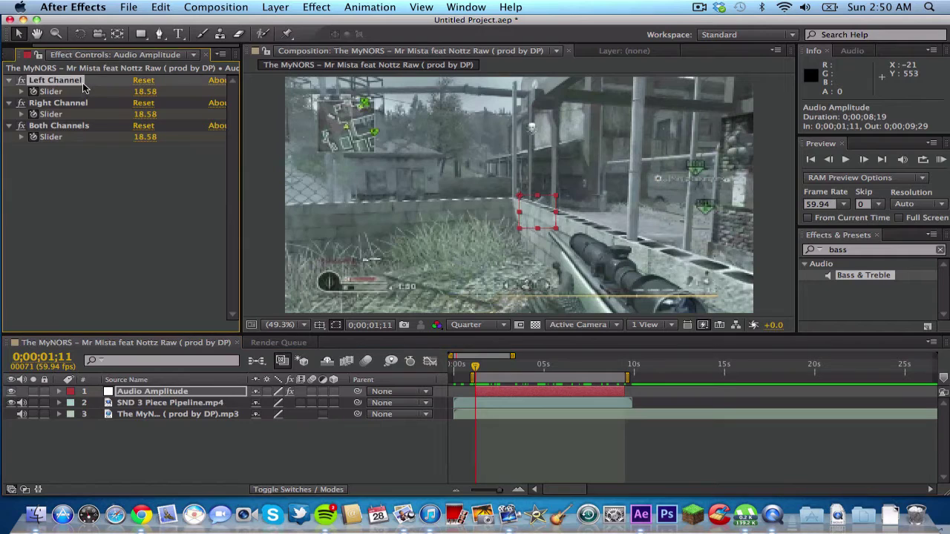
key(Delete)
click(83, 83)
key(Delete)
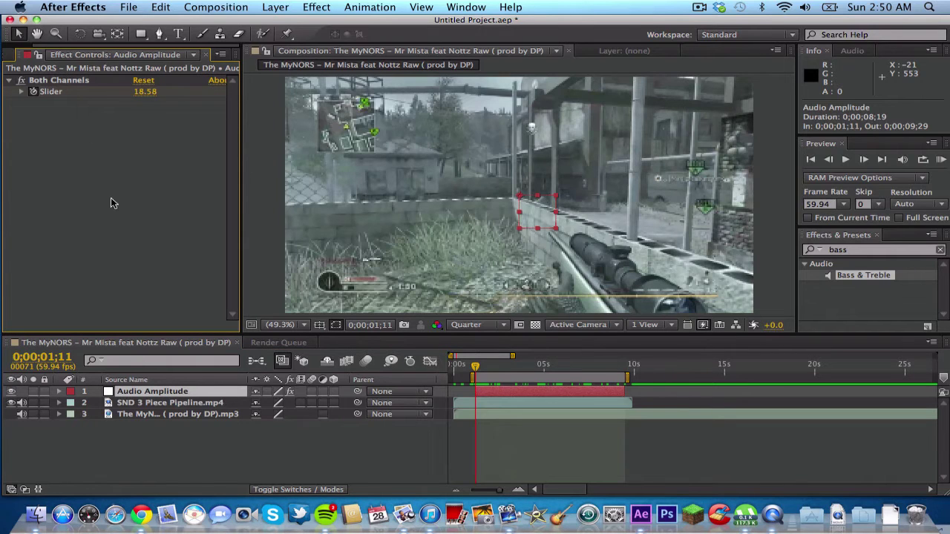
key(u)
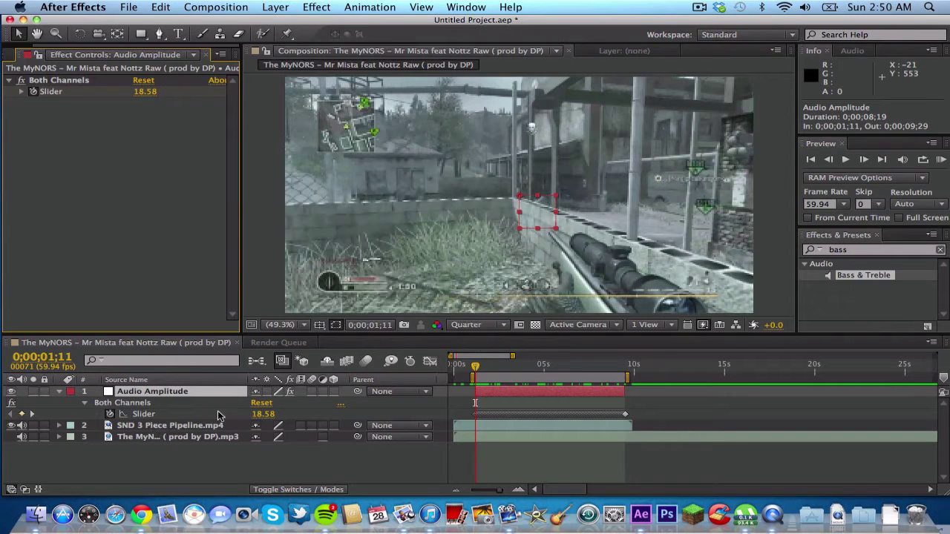
Open the Graph Editor on the Both Channels Slider and read its bass peaks near 50.
click(430, 361)
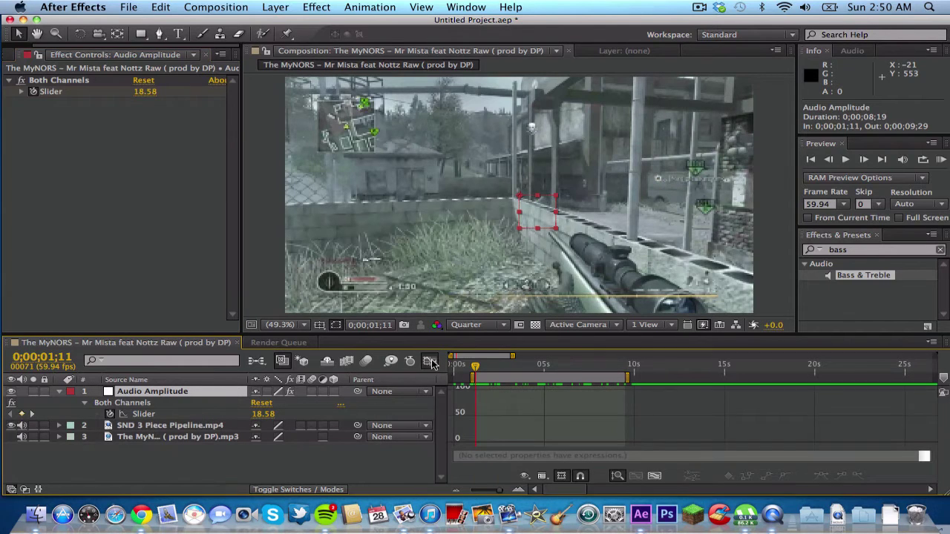
click(146, 413)
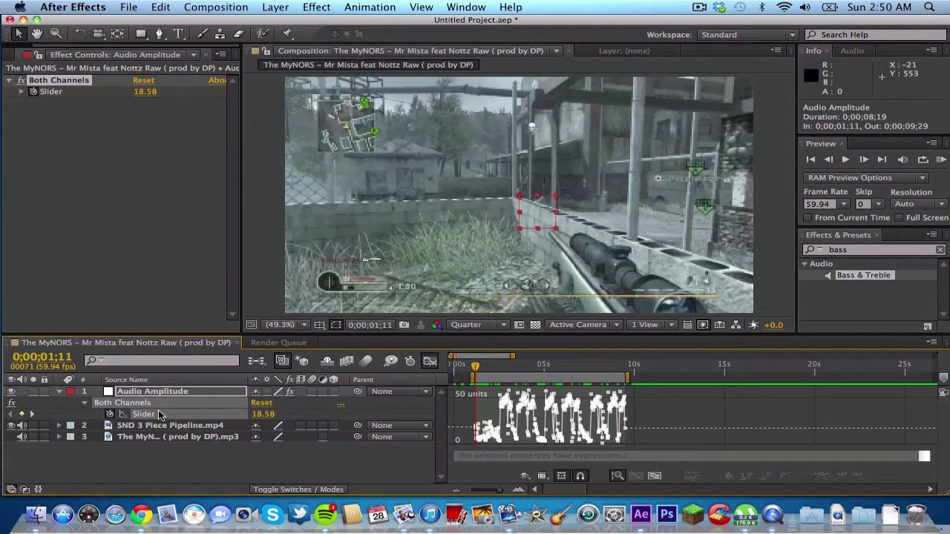
mouse_move(520, 414)
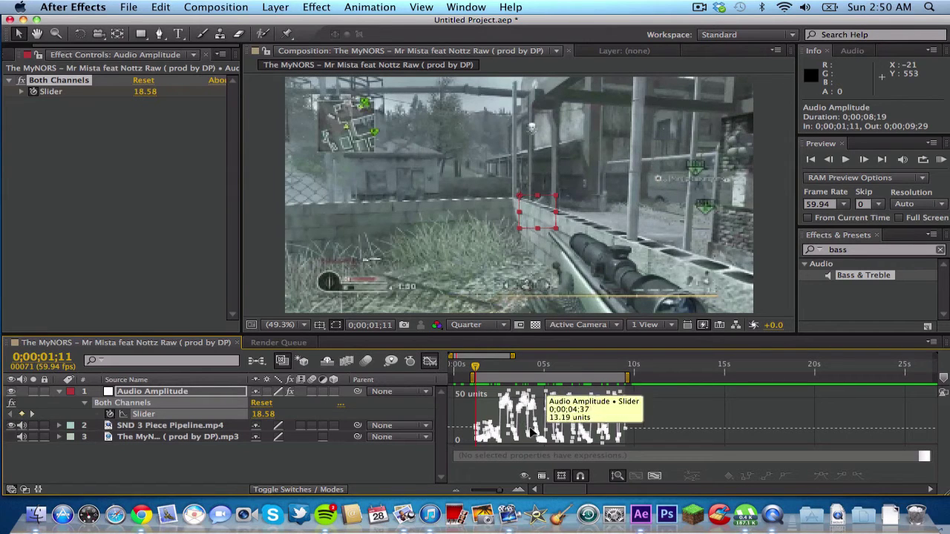
mouse_move(489, 440)
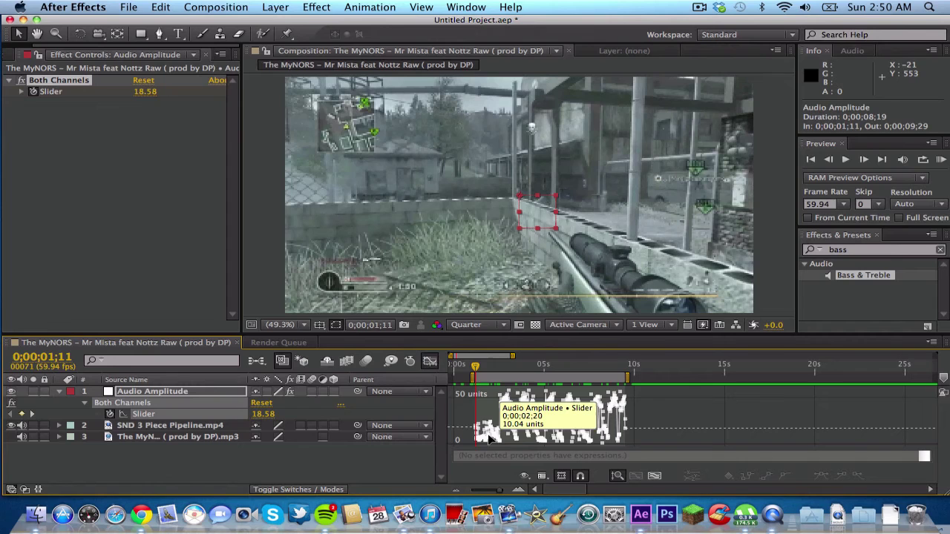
mouse_move(586, 440)
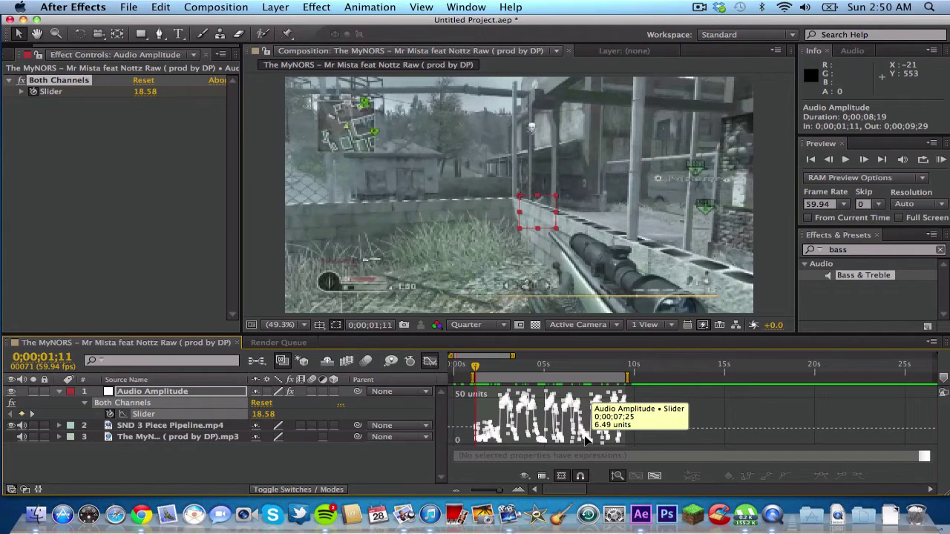
mouse_move(576, 405)
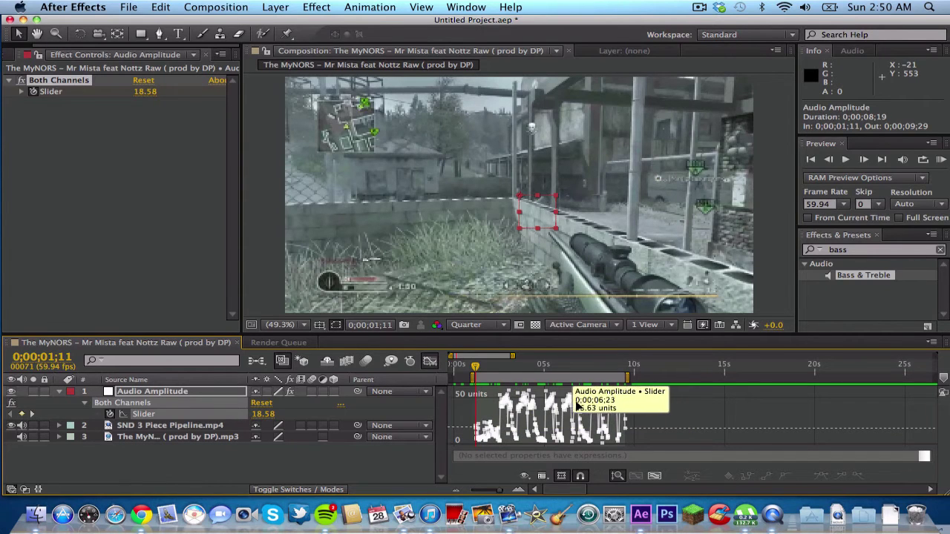
mouse_move(609, 403)
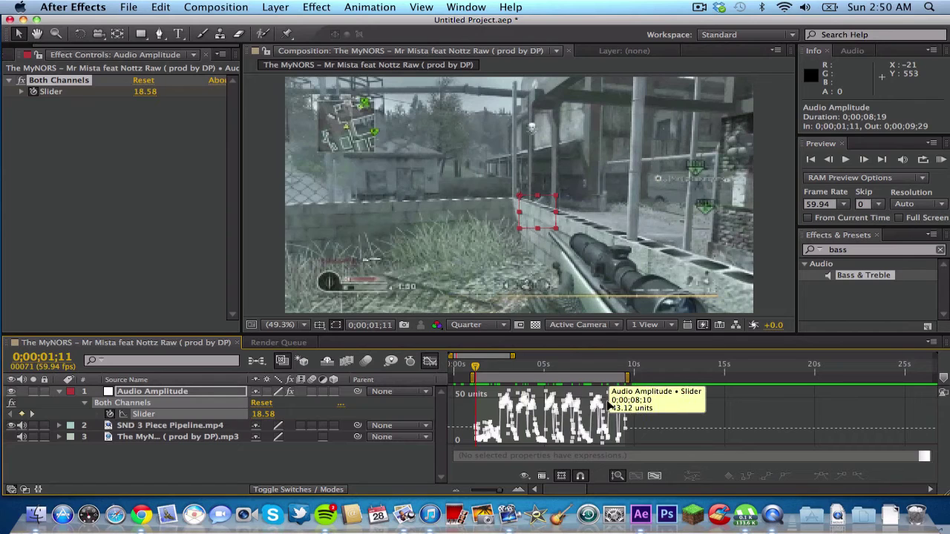
mouse_move(564, 428)
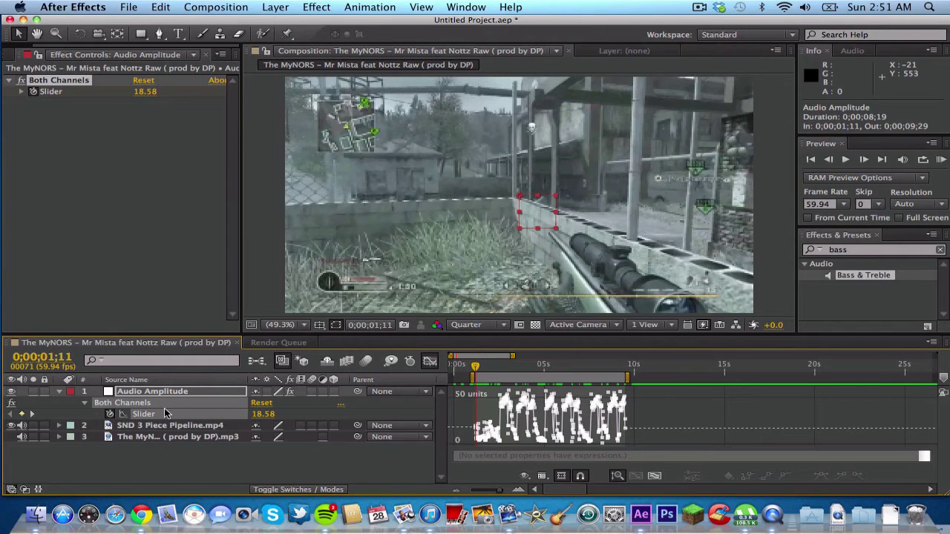
Replace the Slider's default expression with linear(value,10,45,100,110).
alt+click(110, 414)
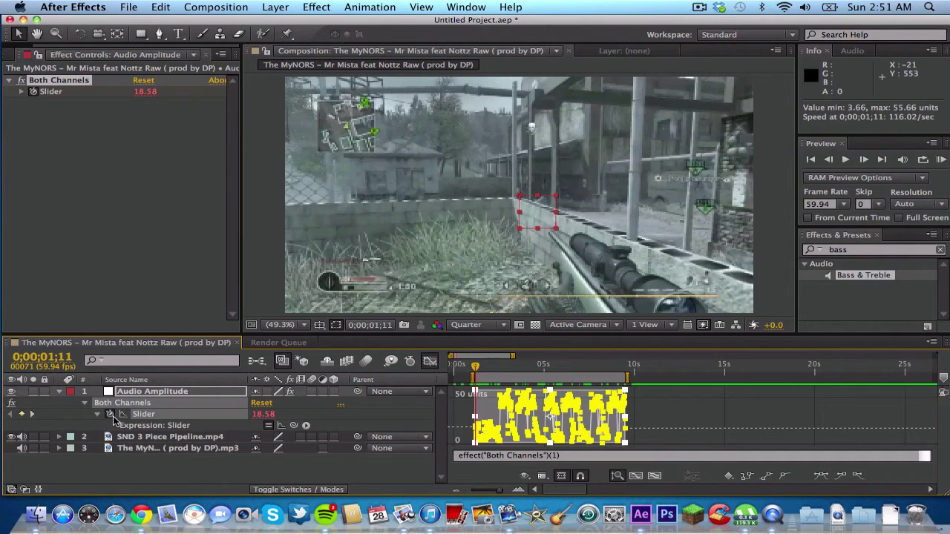
click(563, 456)
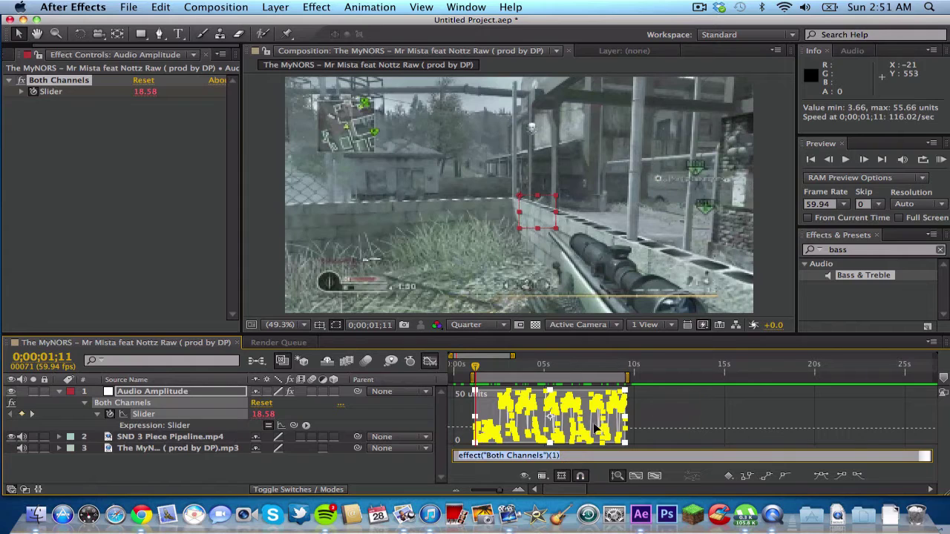
key(BackSpace)
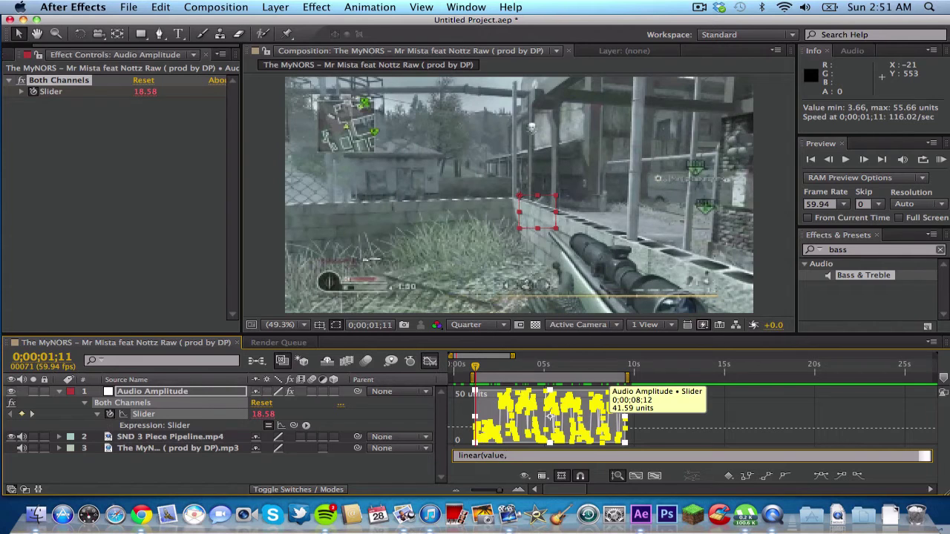
text(linear(value,)
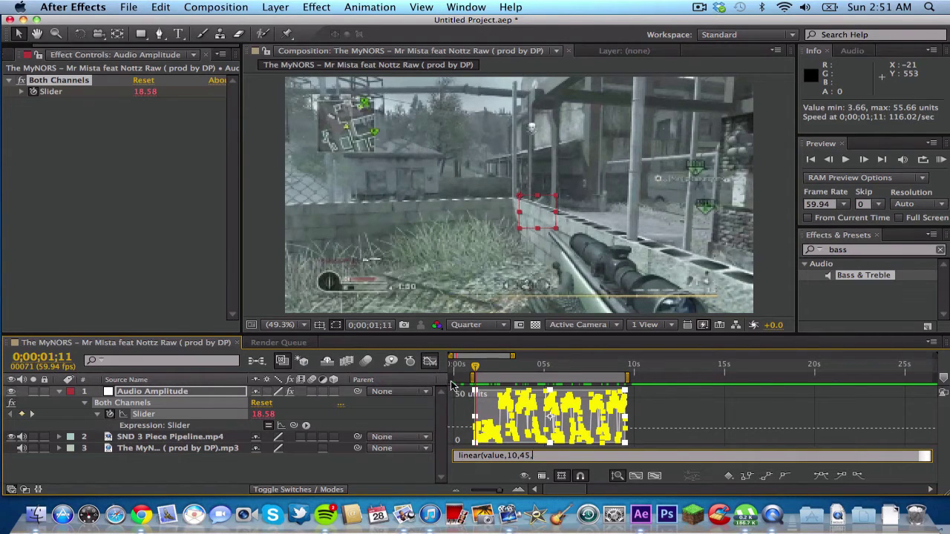
mouse_move(510, 429)
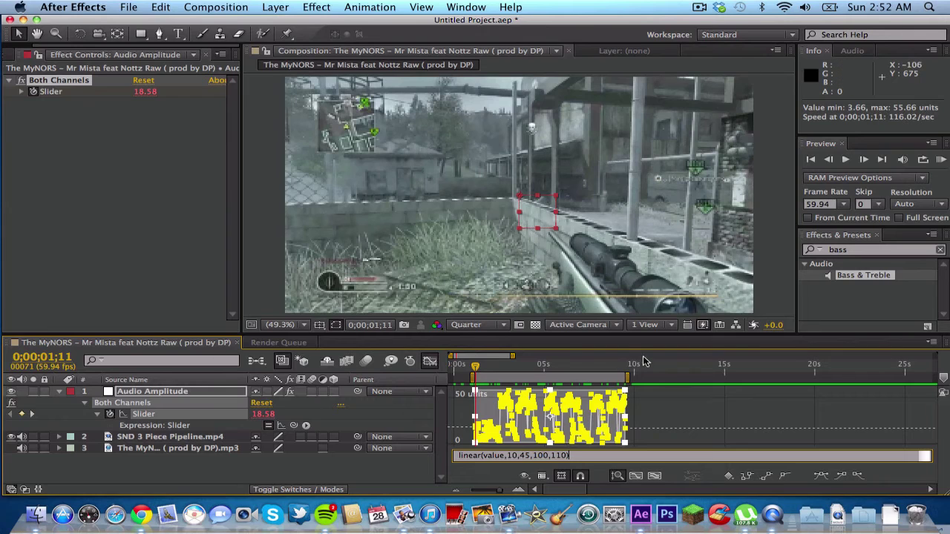
Commit the Slider expression and pick-whip the gameplay clip's Scale expression to the Slider.
click(134, 275)
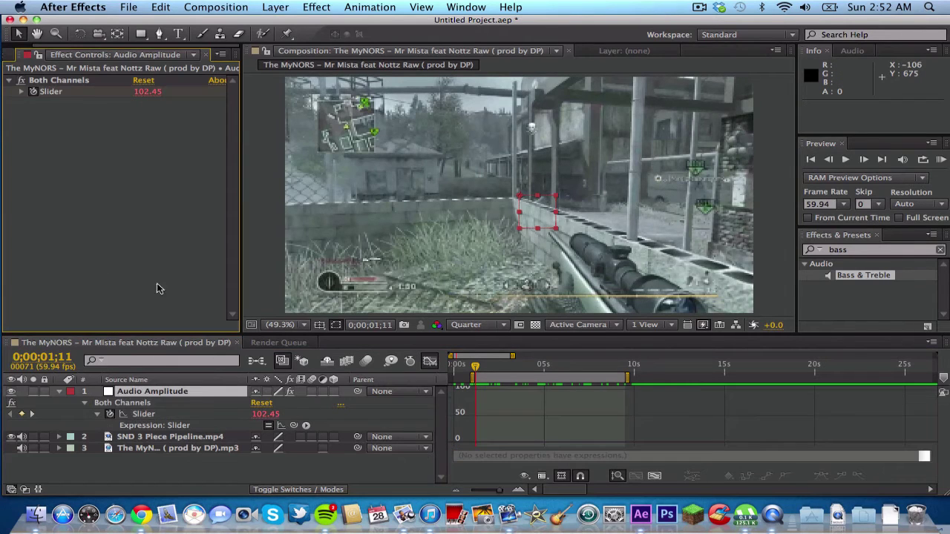
click(134, 438)
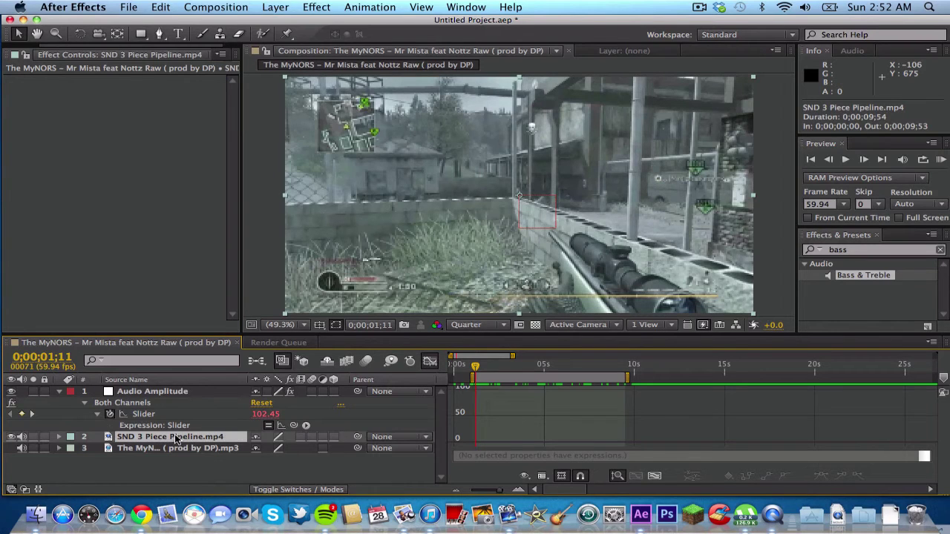
key(s)
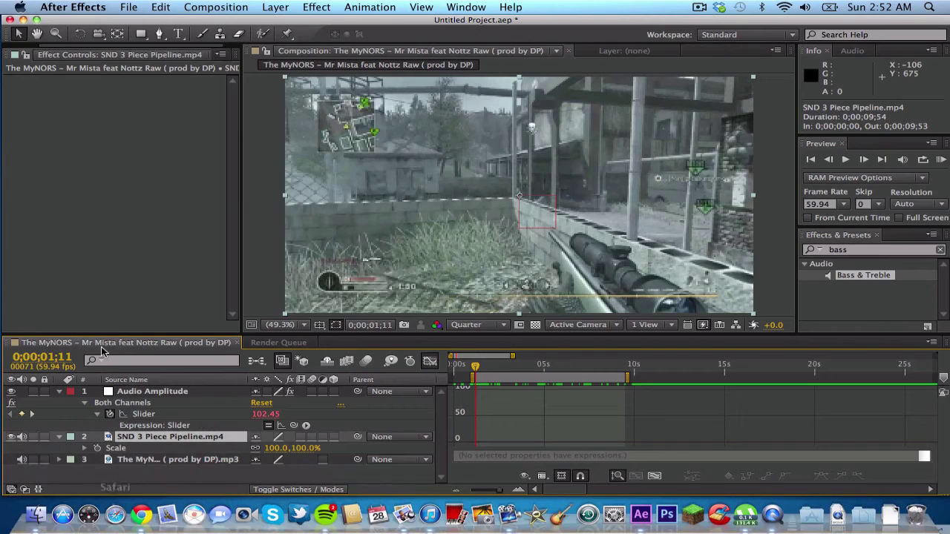
click(96, 450)
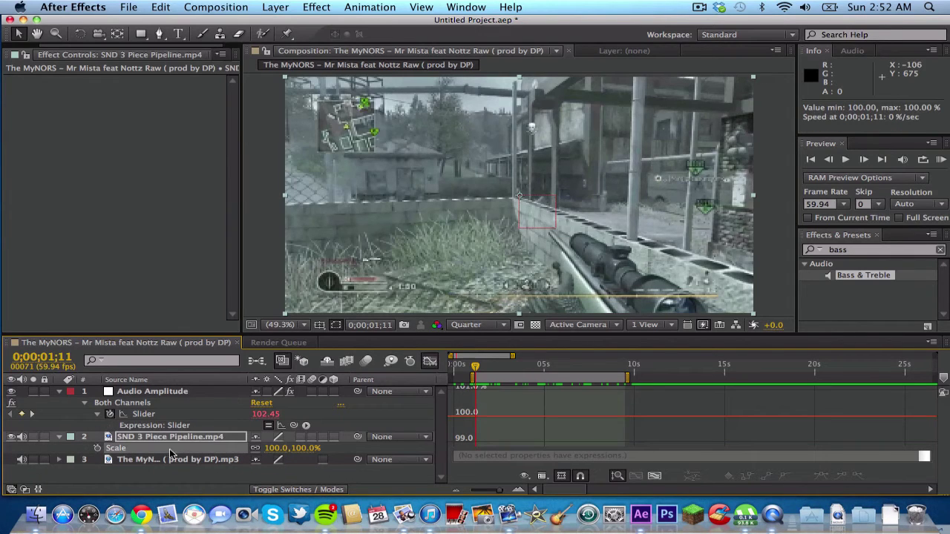
alt+click(96, 450)
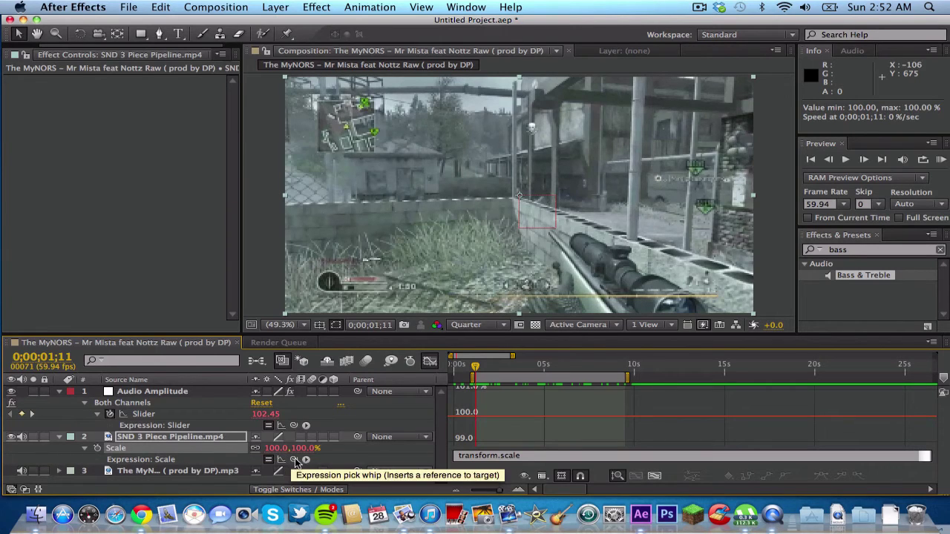
drag(296, 461, 142, 421)
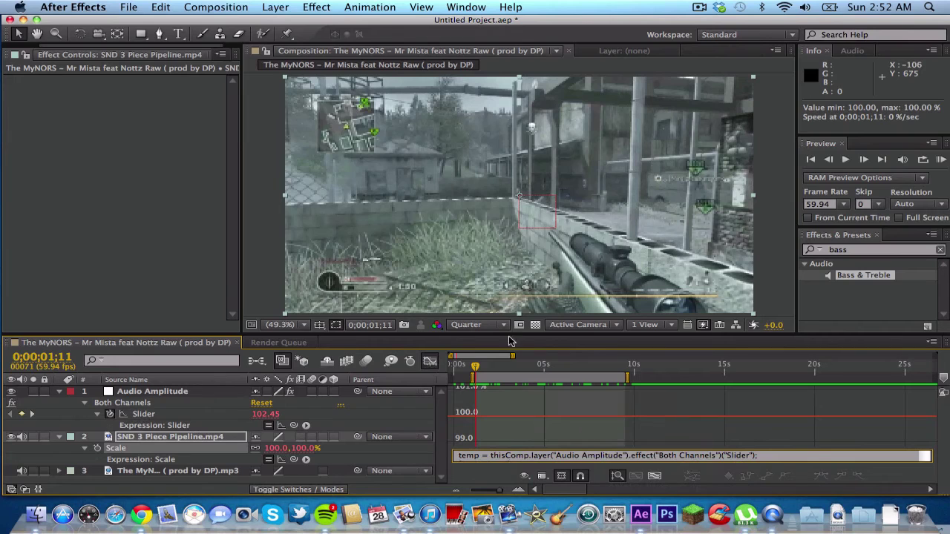
Leave the Graph Editor and scrub to 0;00;03;40, where Scale reads 109.6%.
click(431, 362)
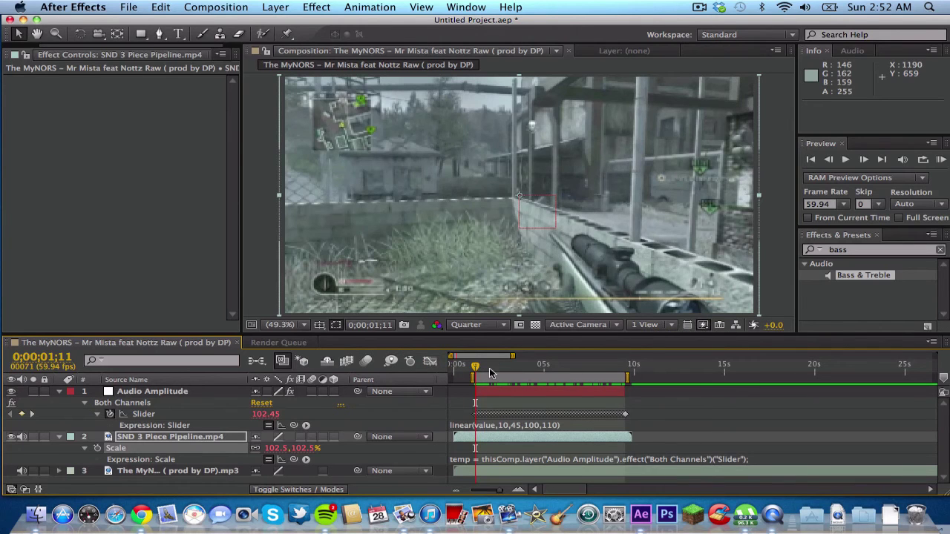
drag(476, 368, 521, 375)
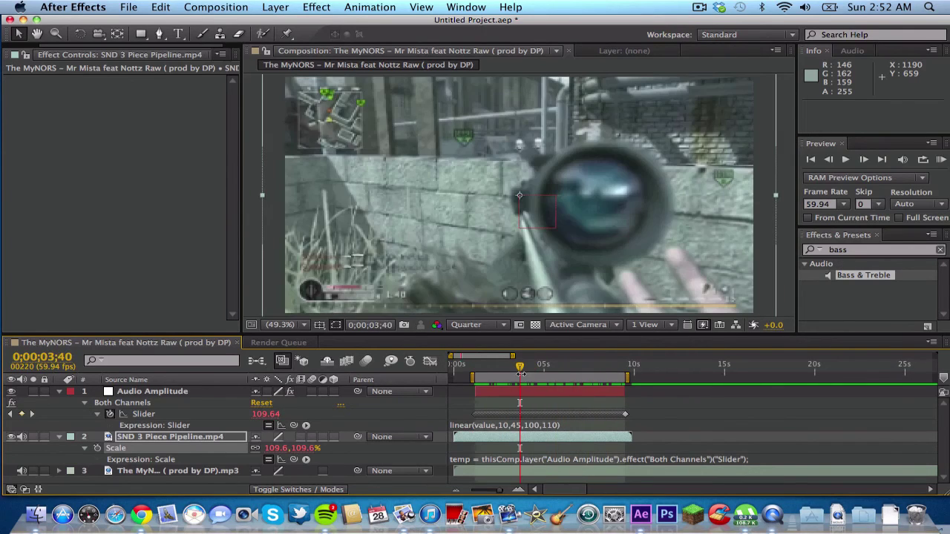